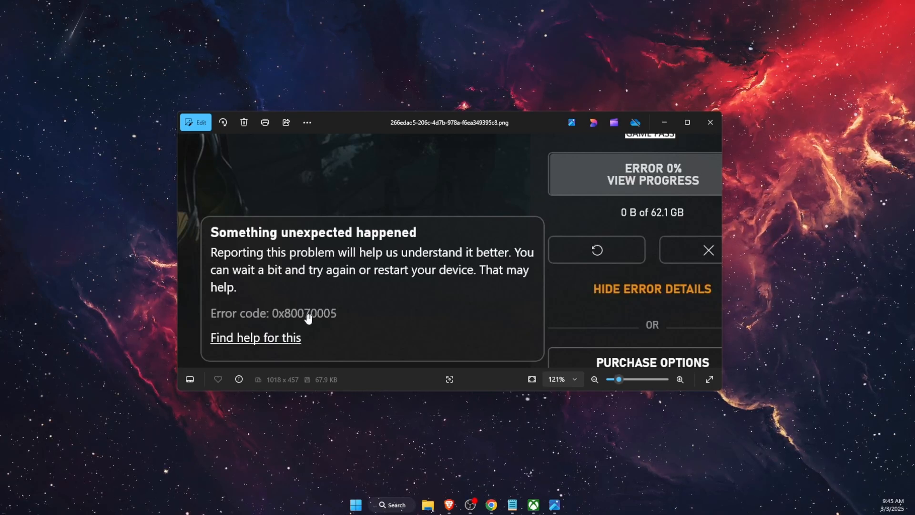
Close the Photos window showing the 0x80070005 error screenshot
left_click(710, 123)
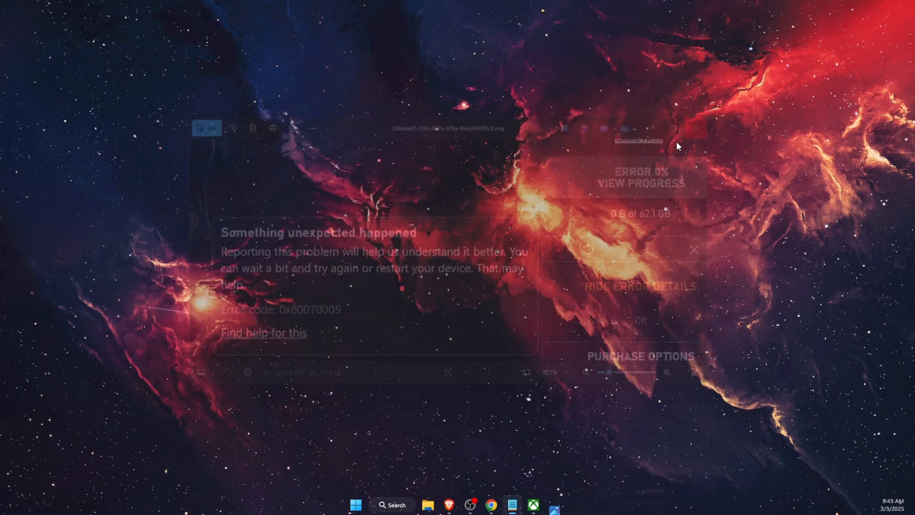
Launch Settings from taskbar search, landing on Windows Update reporting up to date
left_click(392, 504)
type("settings")
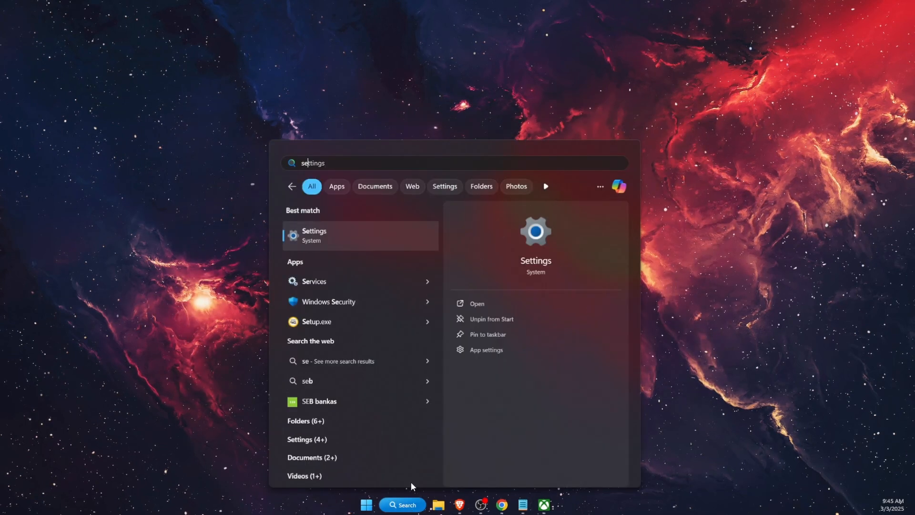
left_click(359, 242)
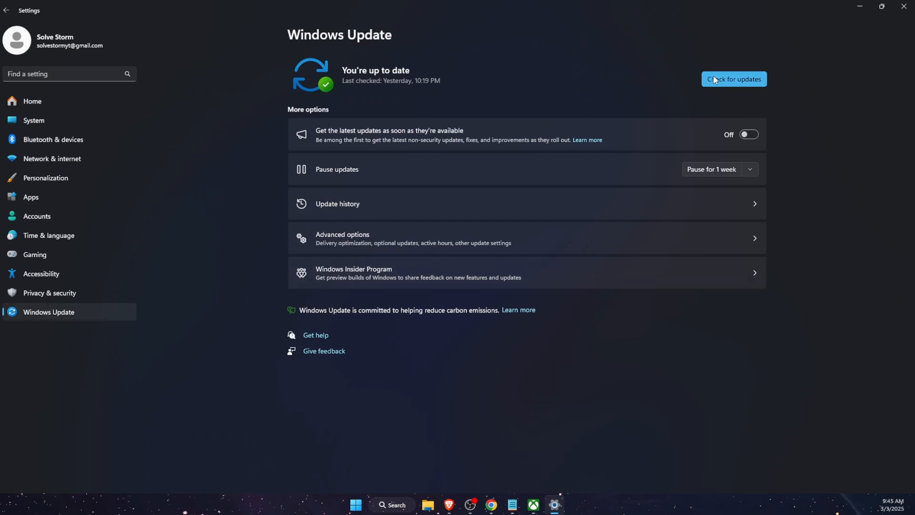
Close Settings and open Virus & threat protection via a search for 'virus'
left_click(904, 6)
left_click(403, 504)
type("virus")
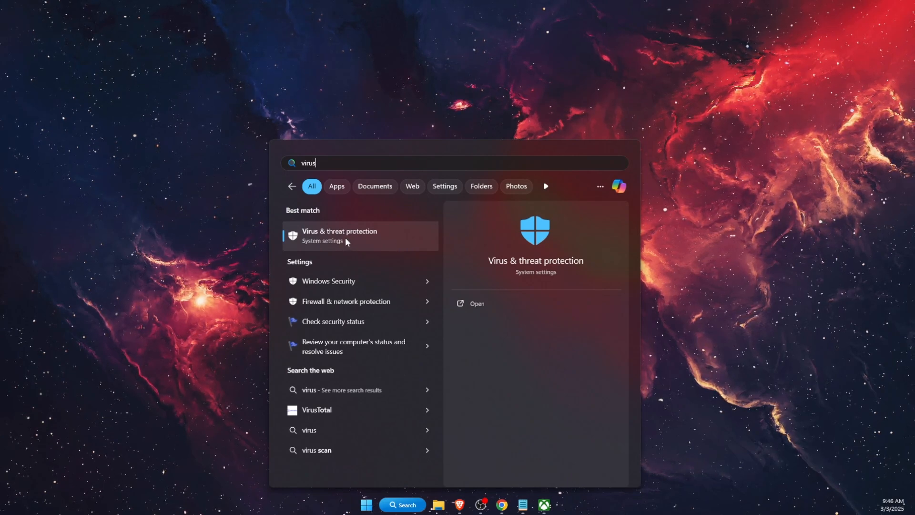
left_click(379, 235)
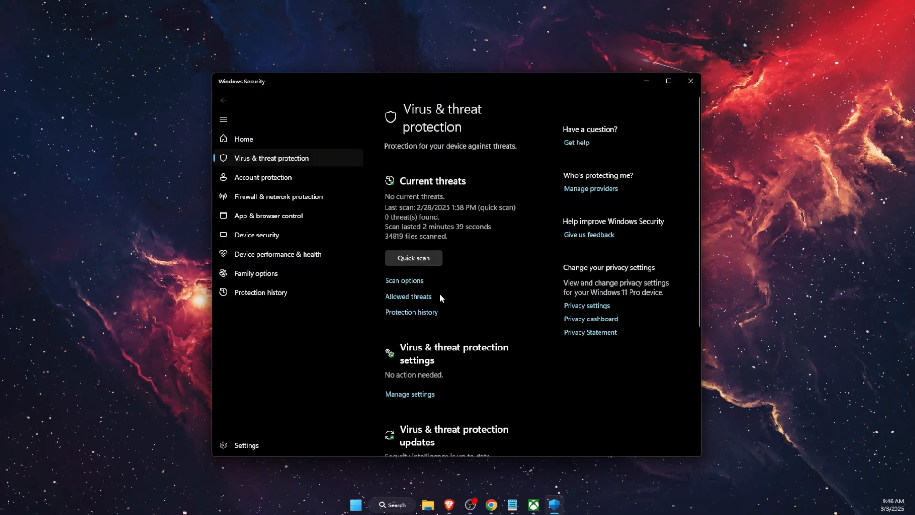
scroll(440, 298, "down", 1)
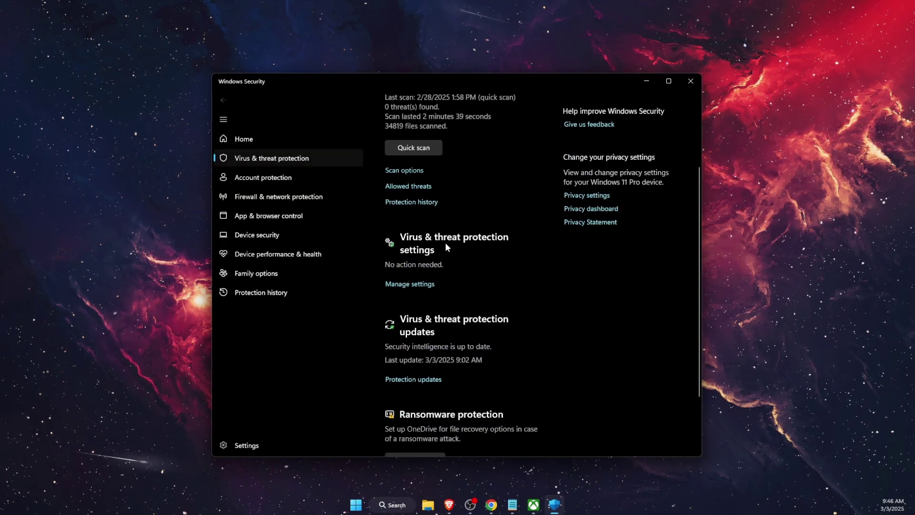
Review the antivirus exclusions list under Manage settings, then close Windows Security
left_click(408, 285)
scroll(491, 320, "down", 8)
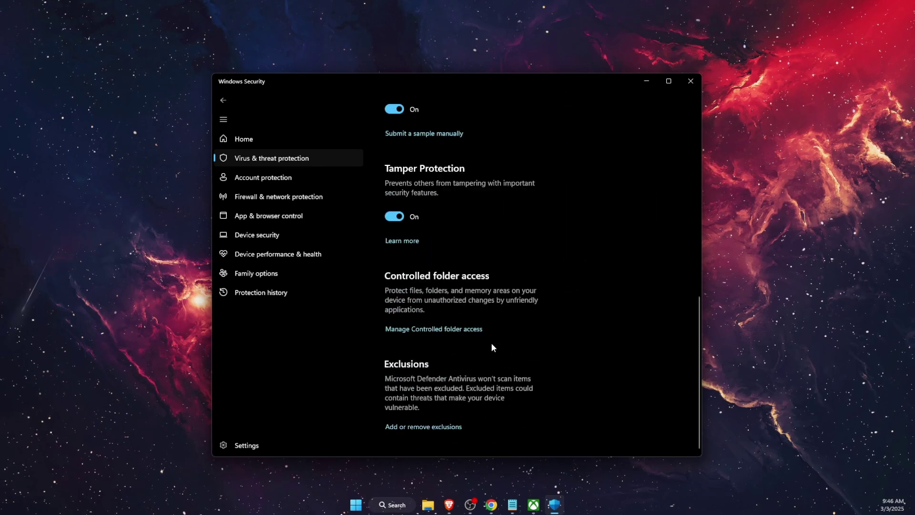
left_click(439, 426)
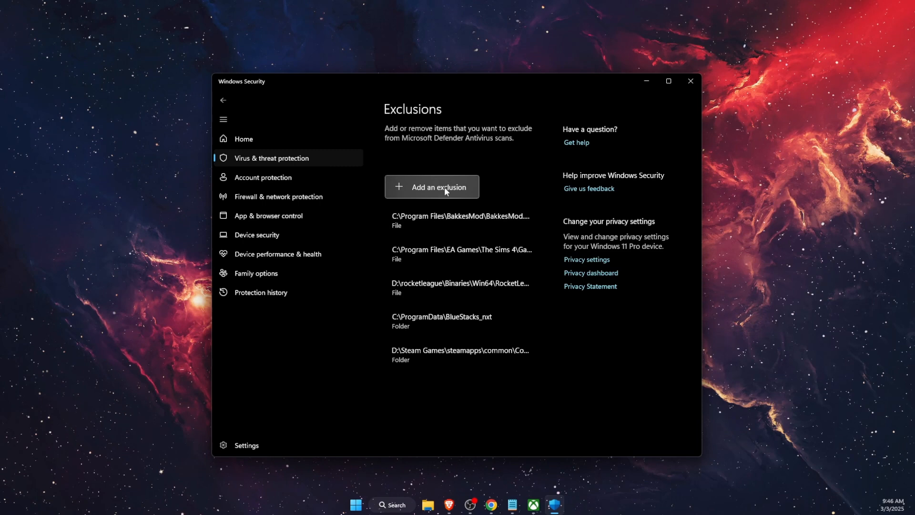
left_click(690, 81)
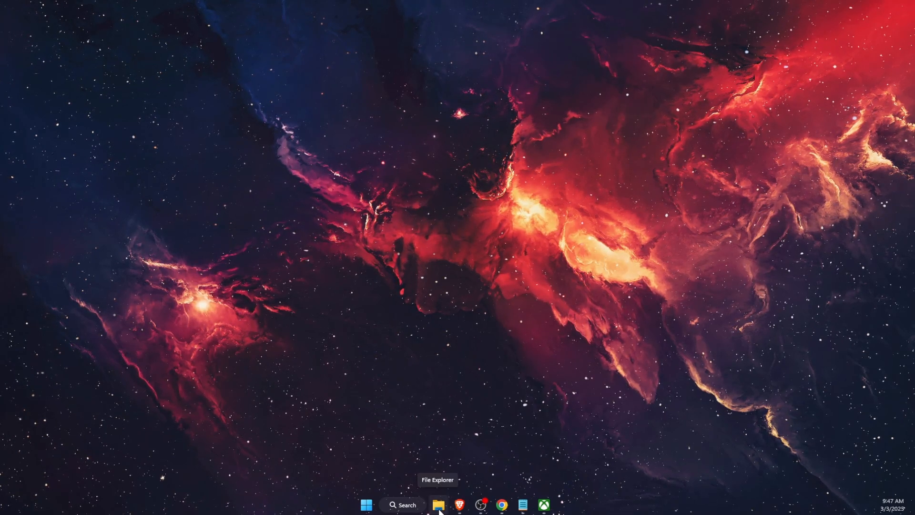
Browse to C:\Program Files, select the WindowsApps folder, and bring up the Win+X menu
key("super+e")
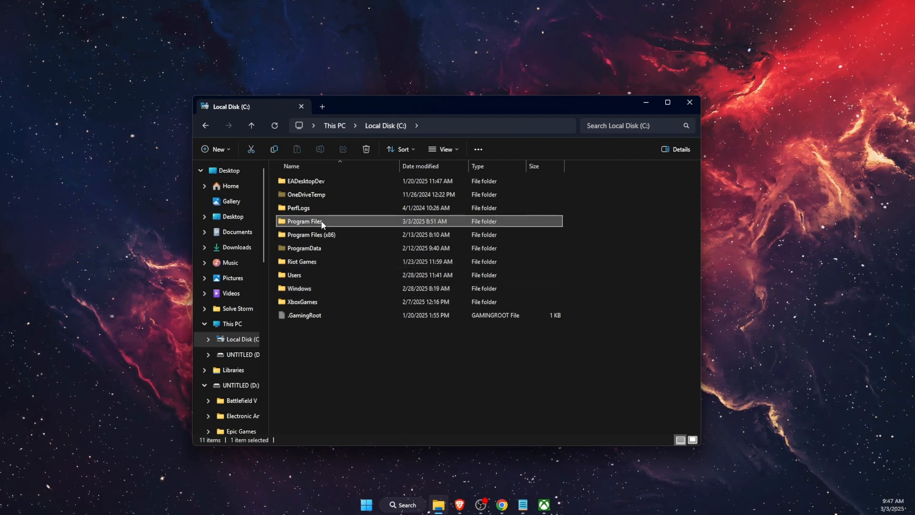
double_click(308, 221)
scroll(351, 317, "down", 5)
left_click(299, 416)
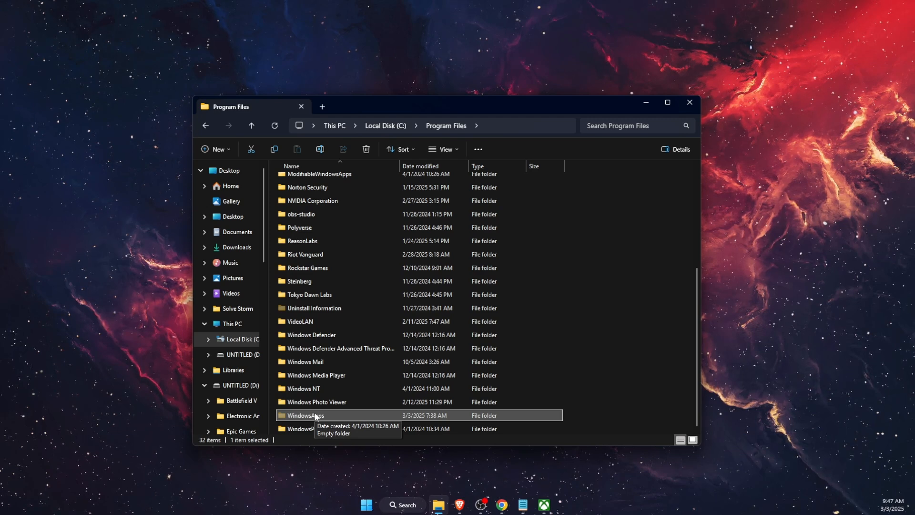
key("super+x")
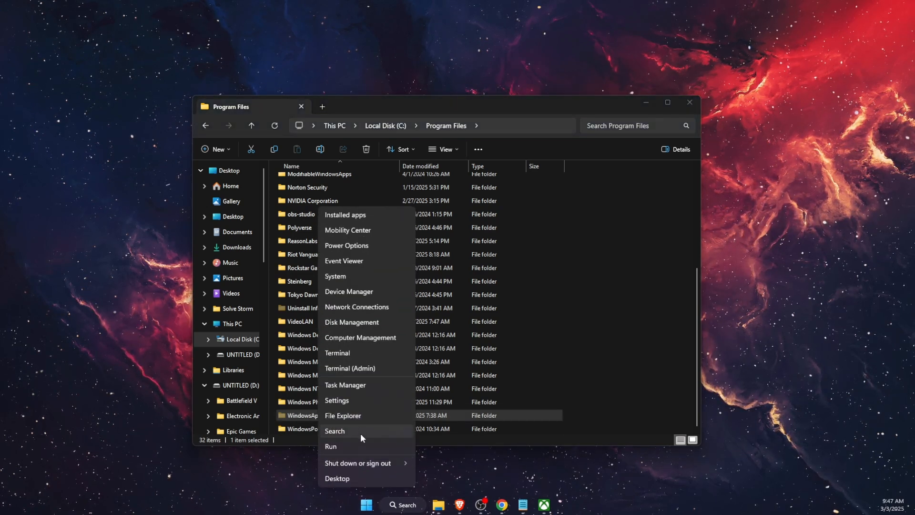
End the Gaming Services process found via Task Manager search, then close Task Manager
left_click(353, 386)
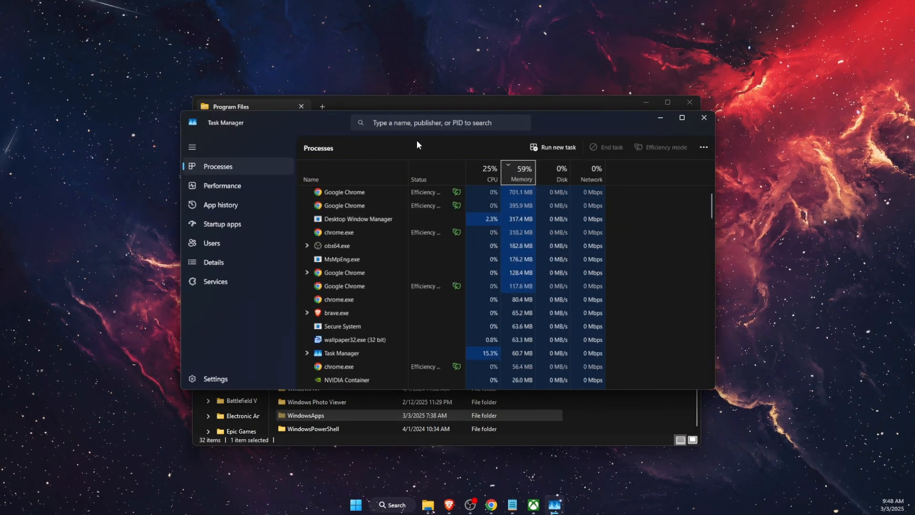
left_click(414, 123)
type("gaming s")
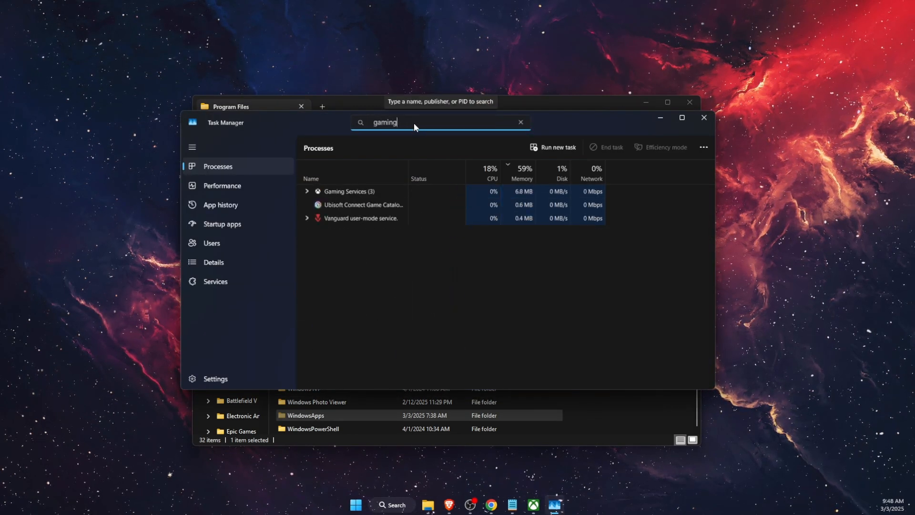
right_click(371, 189)
left_click(400, 220)
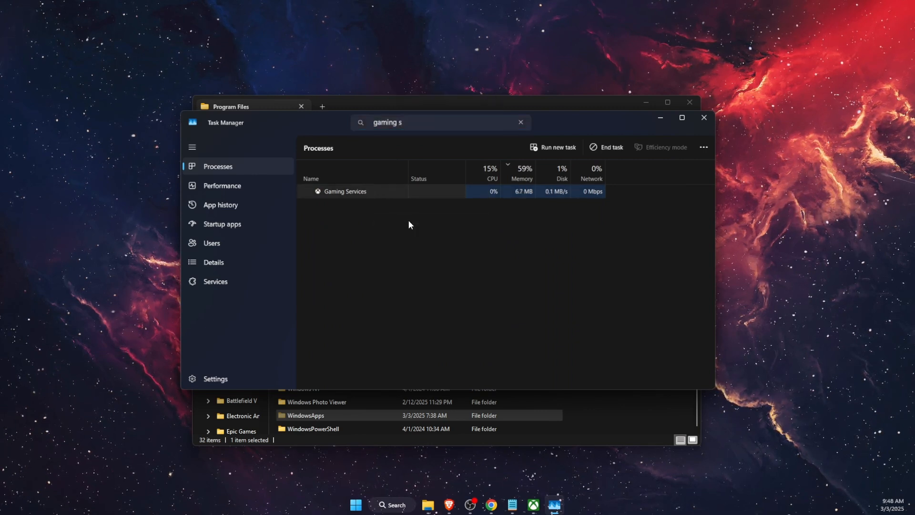
left_click(704, 118)
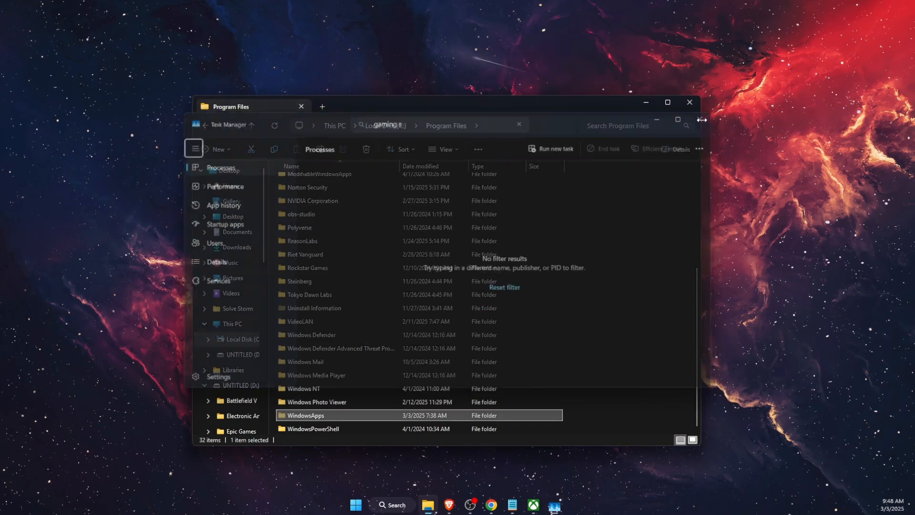
Start and cancel a rename of WindowsApps, then open its Properties dialog
right_click(328, 415)
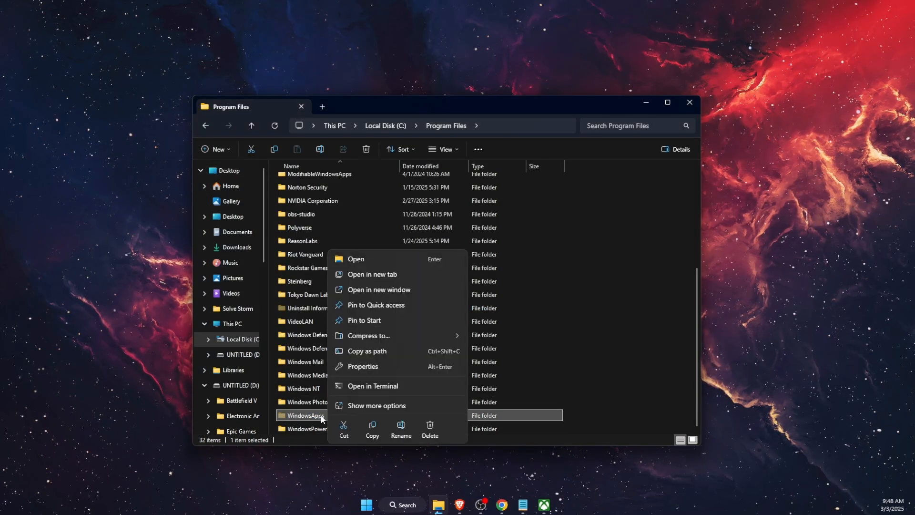
left_click(401, 427)
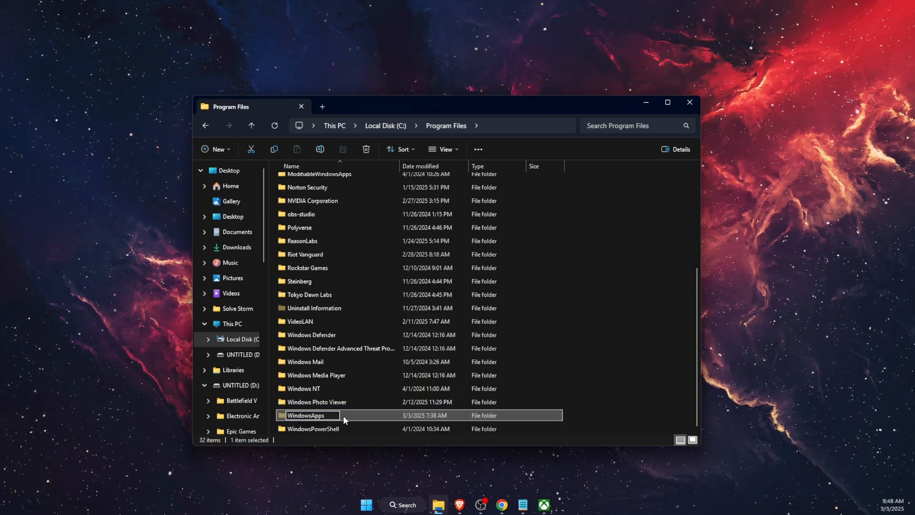
key("Return")
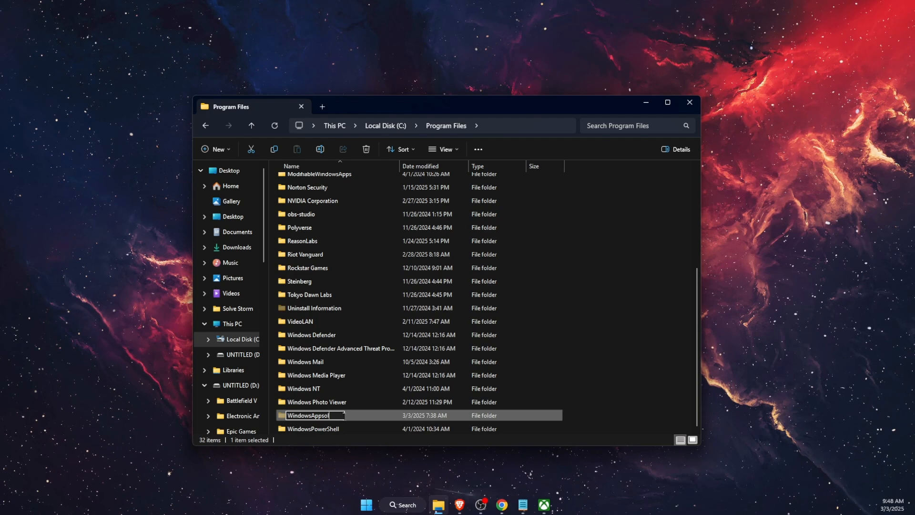
right_click(341, 414)
left_click(366, 367)
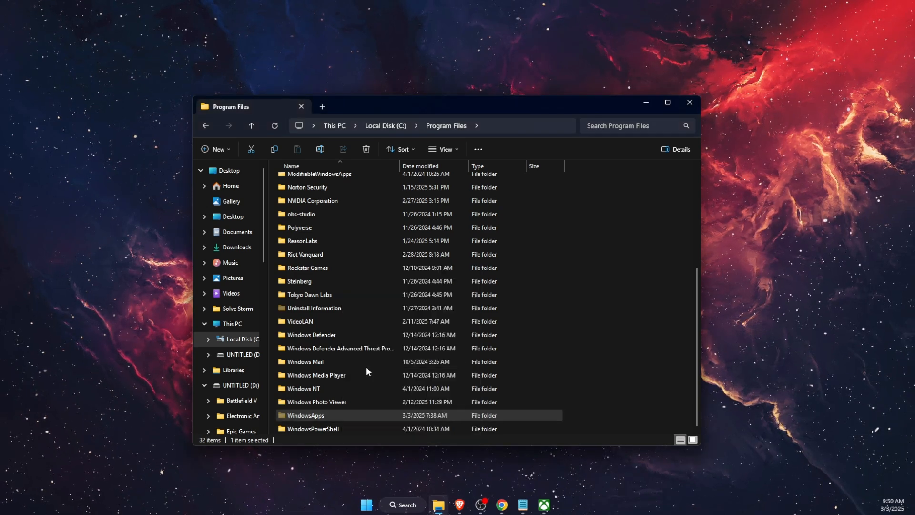
left_click_drag(201, 268, 399, 210)
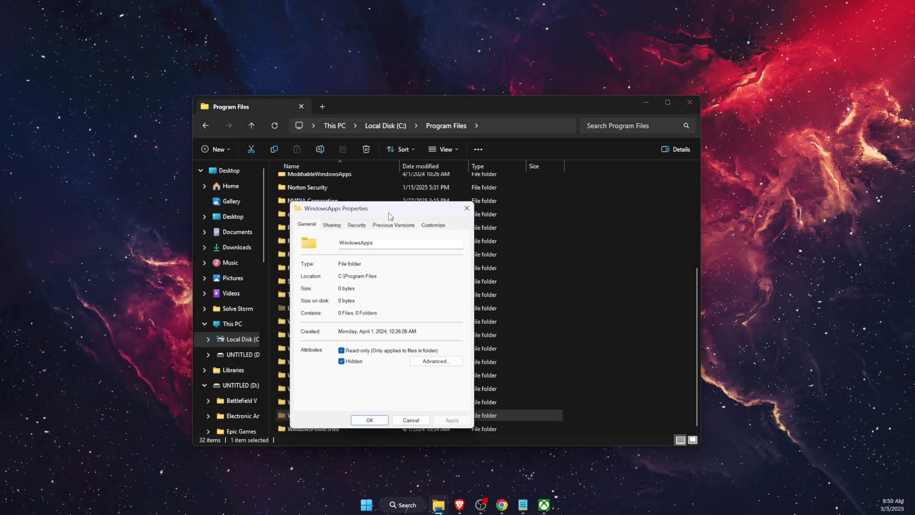
View WindowsApps advanced security showing TrustedInstaller as owner, then close both dialogs
left_click(356, 225)
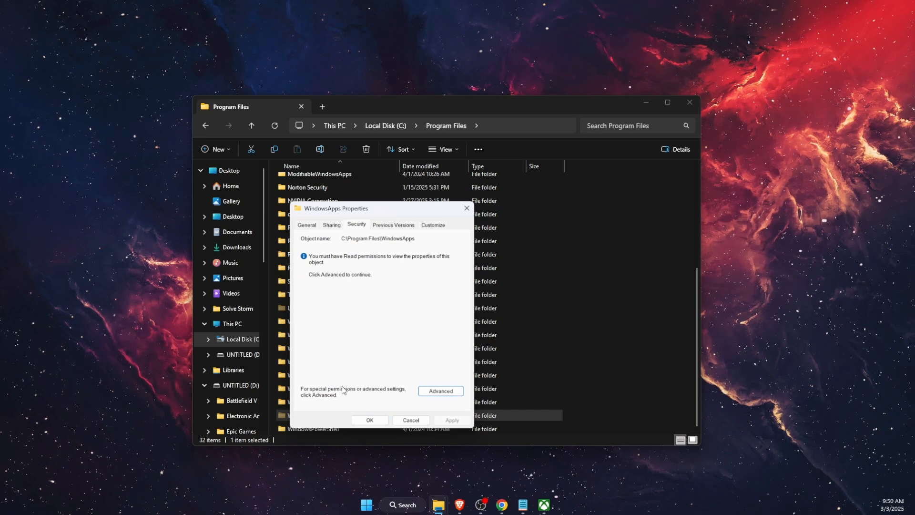
left_click(440, 391)
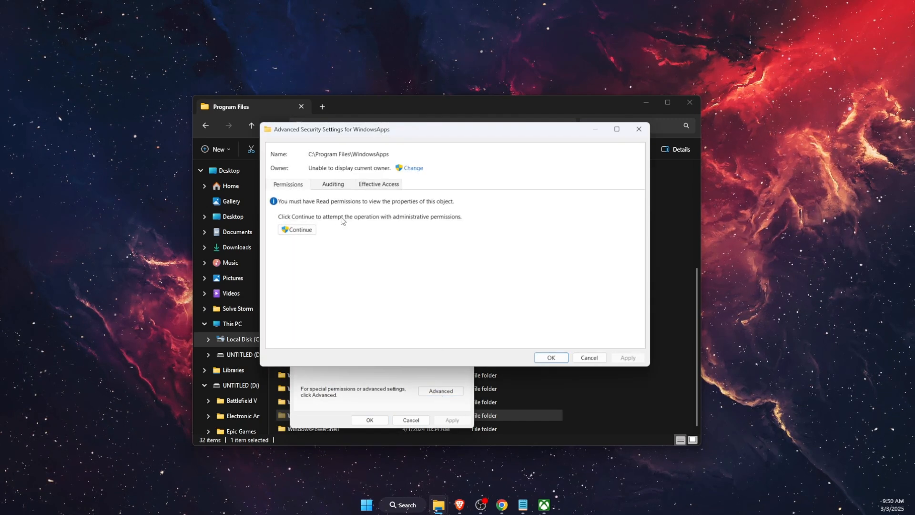
left_click(298, 230)
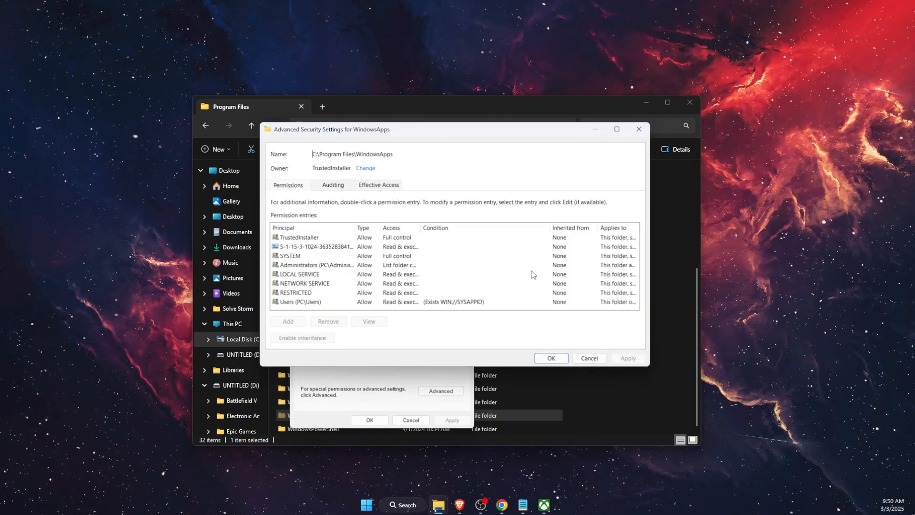
left_click(639, 129)
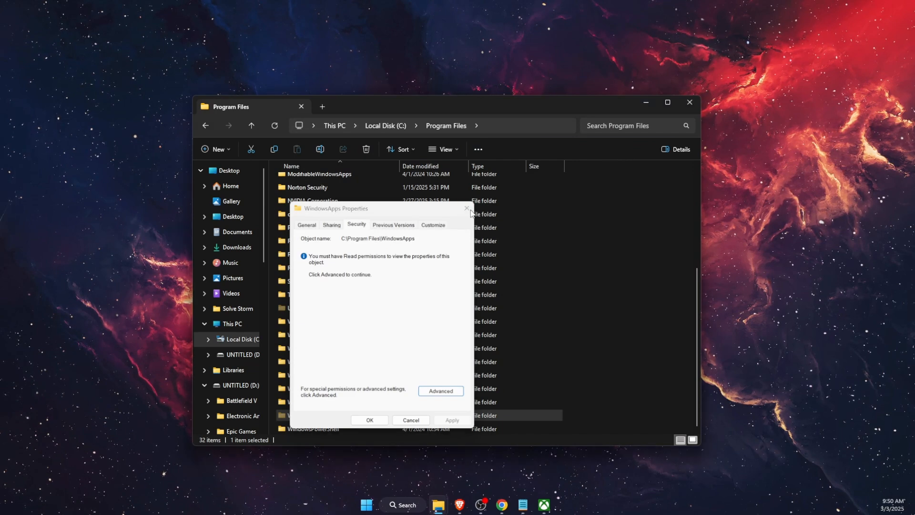
left_click(411, 420)
left_click(331, 462)
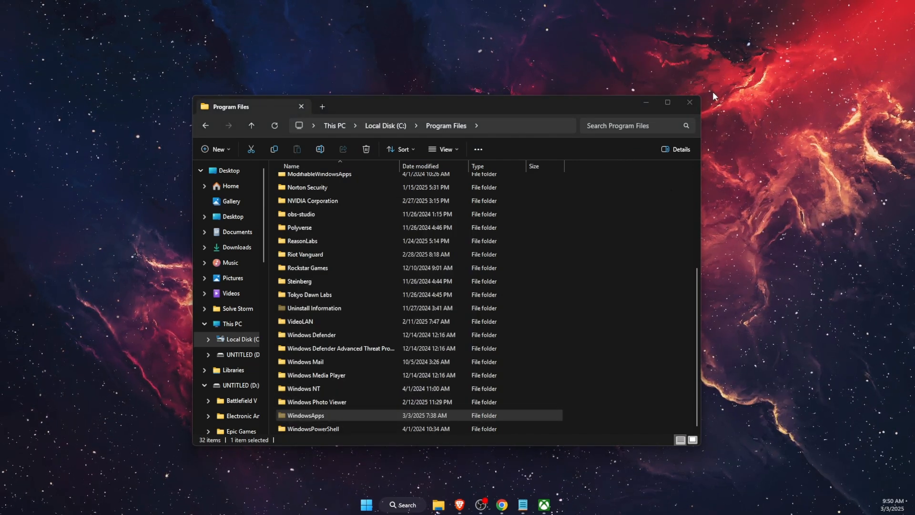
Close File Explorer and open the Avowed page from My Library in the Xbox app
left_click(689, 102)
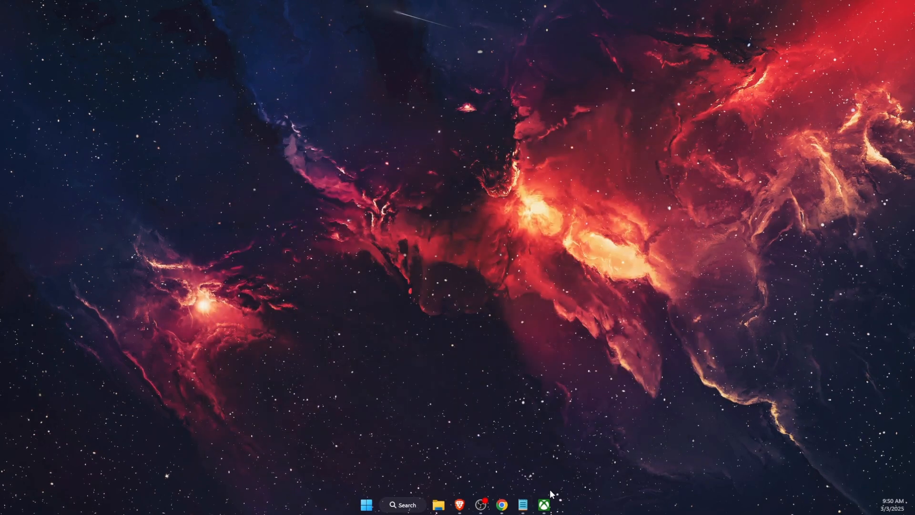
left_click(544, 505)
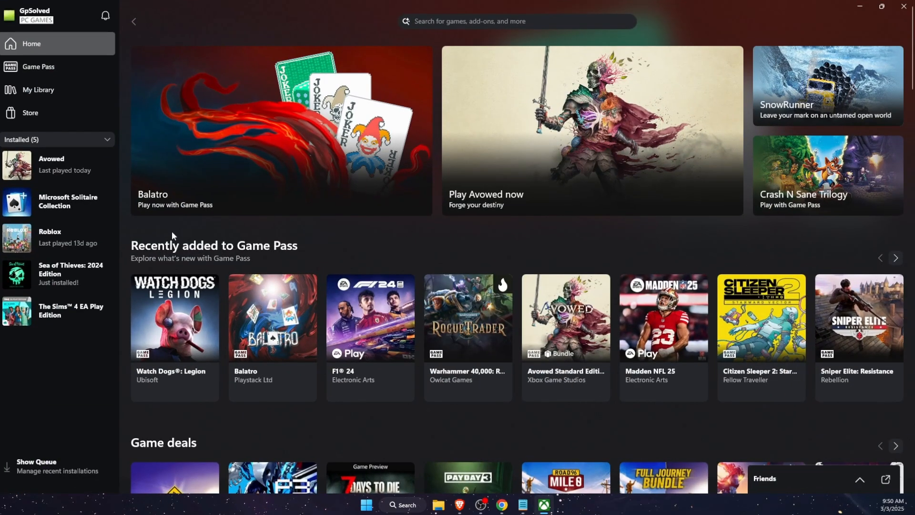
left_click(52, 90)
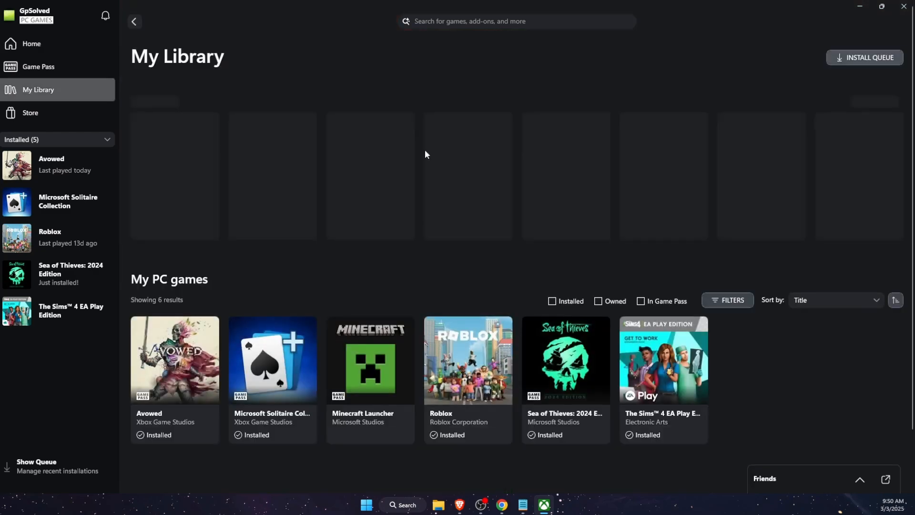
left_click(195, 372)
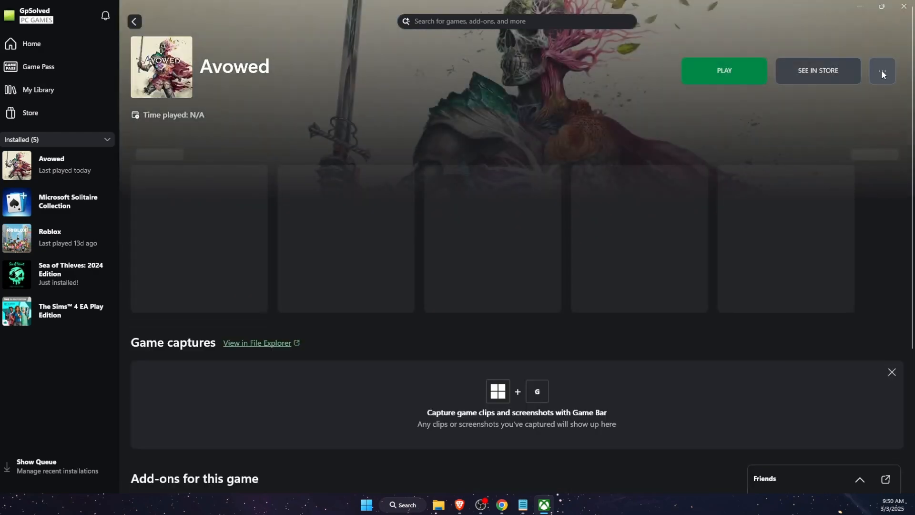
Review Avowed's installation files under Manage, installed on D:\XboxGames, then close the dialogs
left_click(881, 70)
left_click(840, 125)
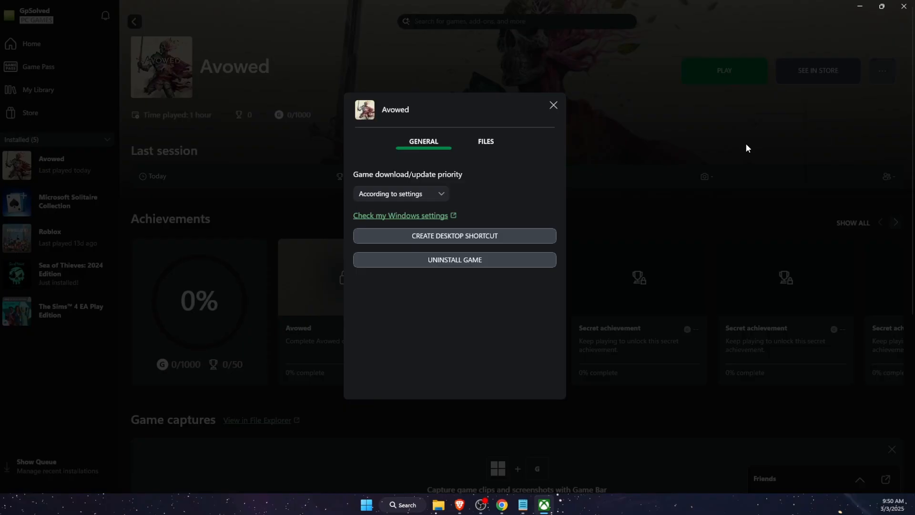
left_click(504, 146)
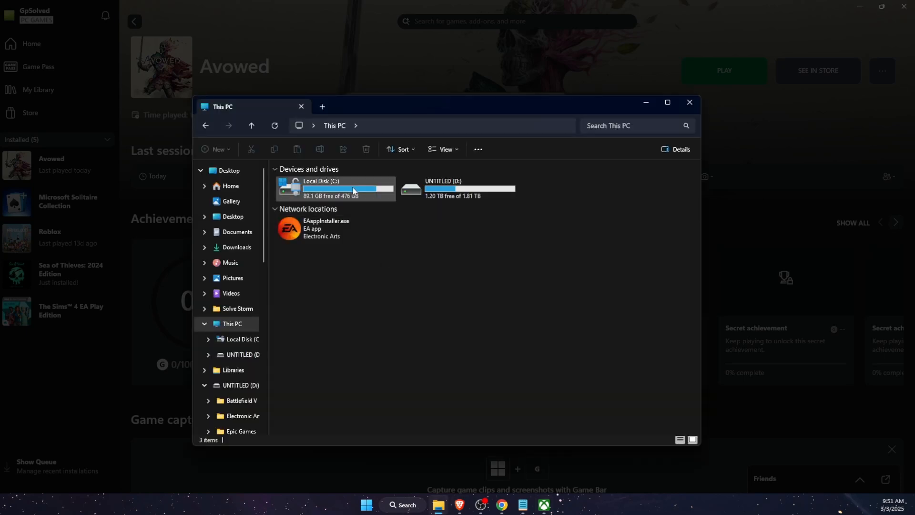
mouse_move(336, 188)
left_click(689, 102)
left_click(553, 105)
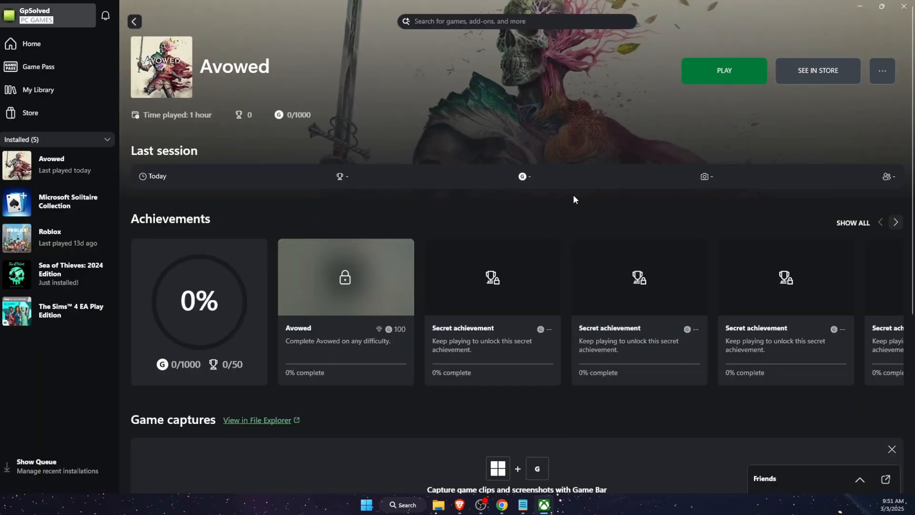
Minimize Xbox, launch Task Manager via Win+X and filter the Details list for xbox
left_click(860, 6)
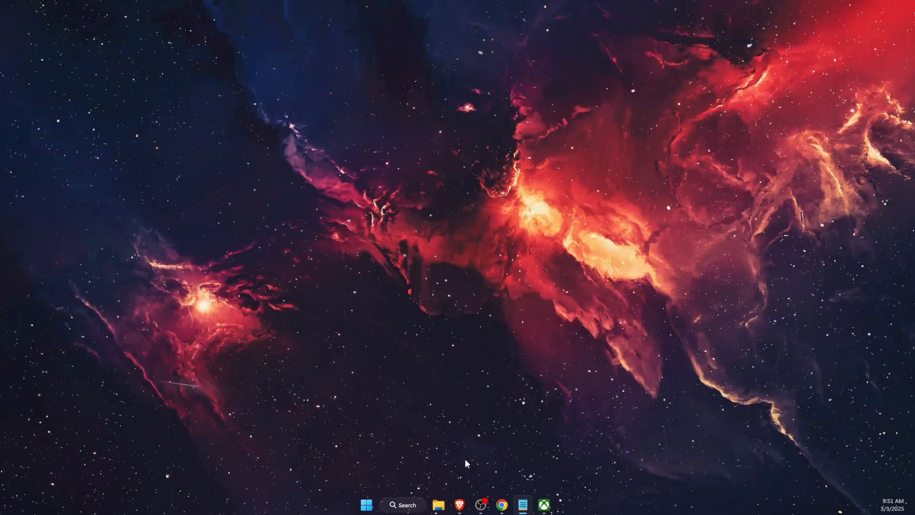
right_click(367, 505)
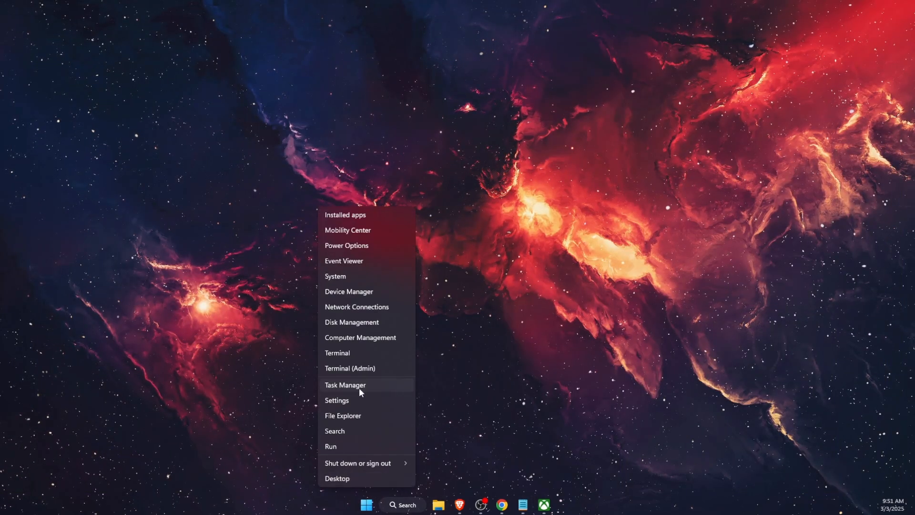
left_click(346, 402)
left_click(213, 262)
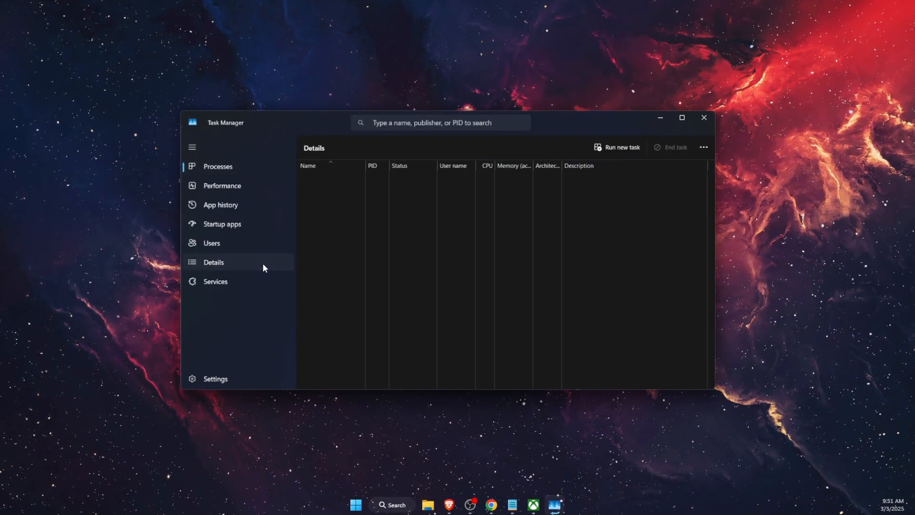
scroll(333, 288, "down", 3)
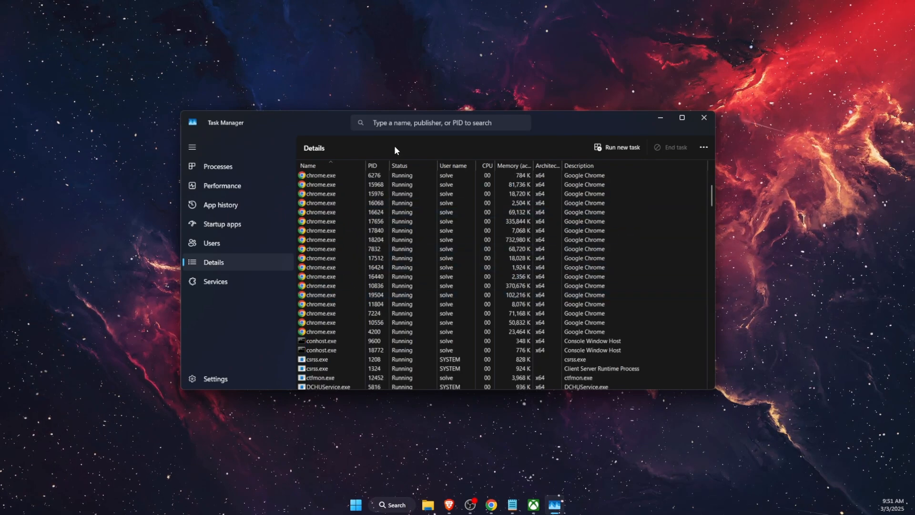
left_click(402, 124)
type("xbox")
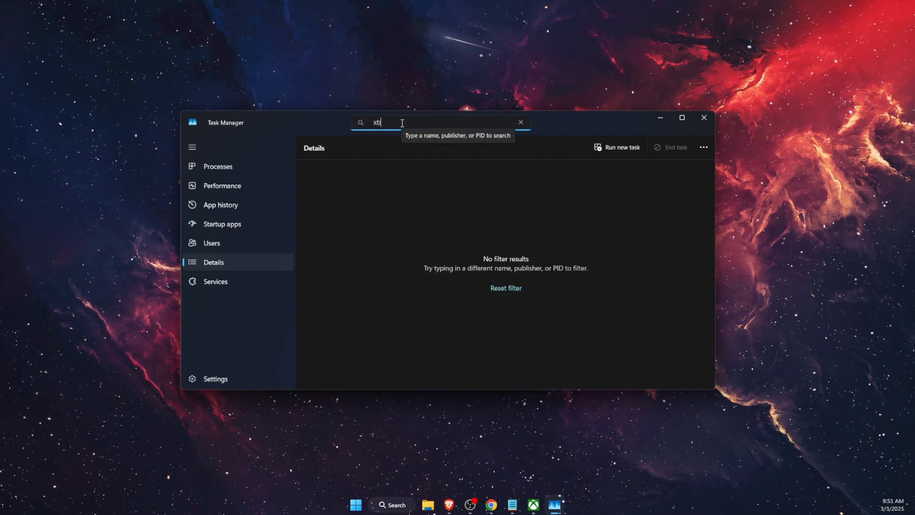
Set XboxPcApp.exe priority to High and confirm the change
right_click(325, 230)
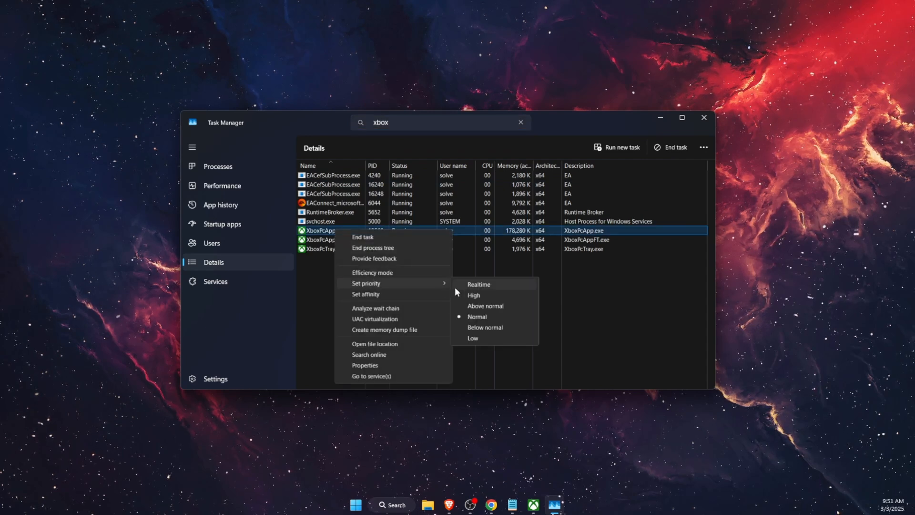
mouse_move(366, 283)
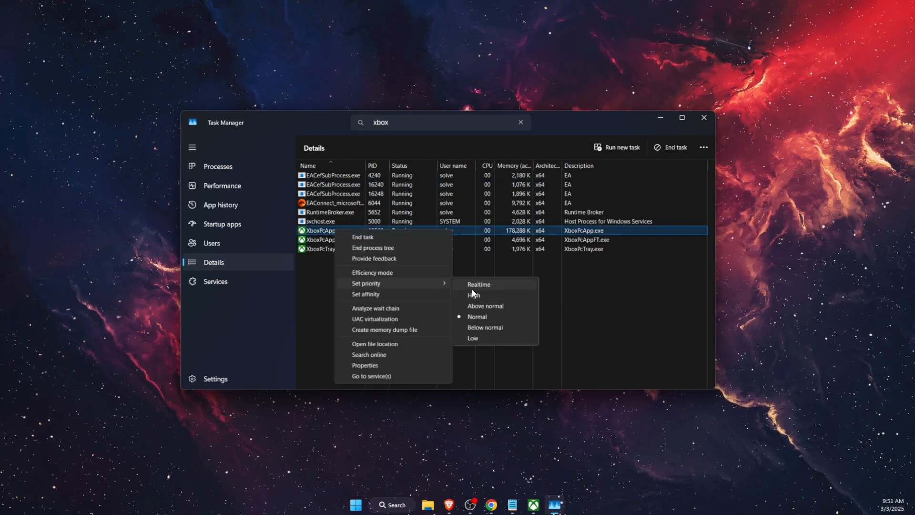
left_click(475, 294)
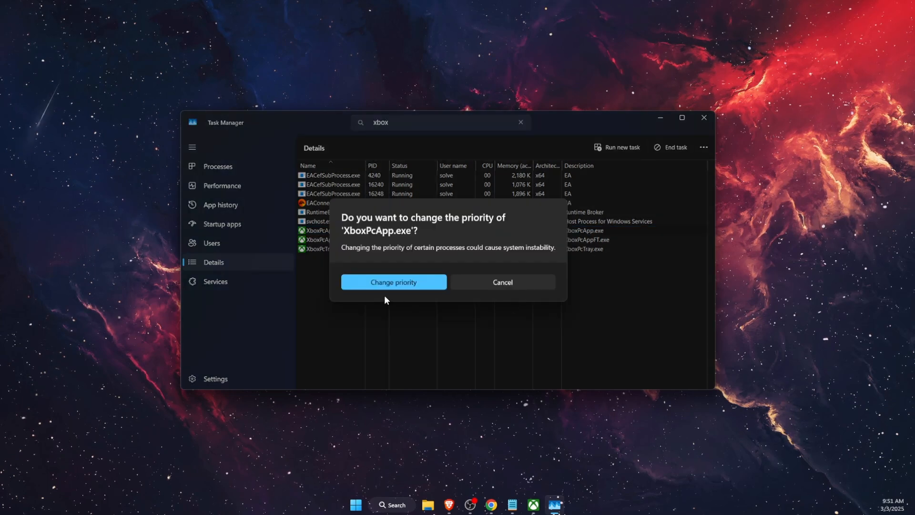
left_click(384, 284)
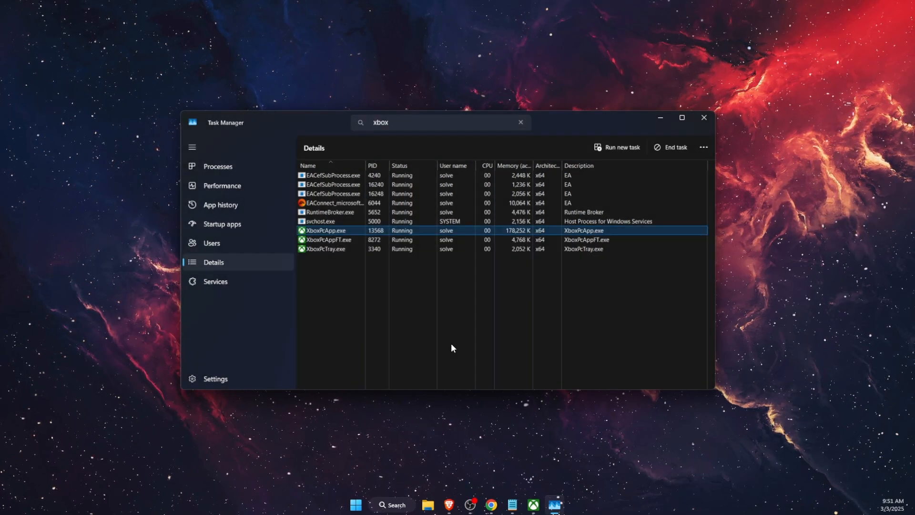